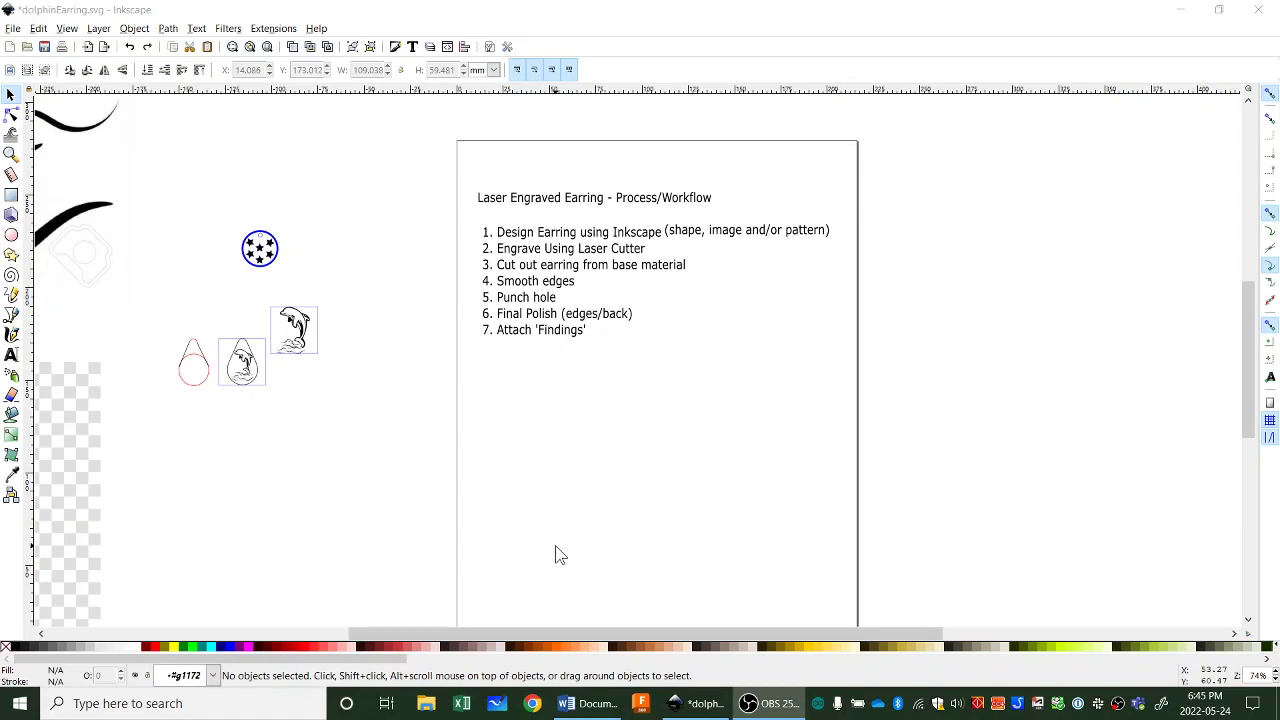
Bring the workflow text into view and try moving the list up, then undo that move.
scroll(565, 553, down, 3)
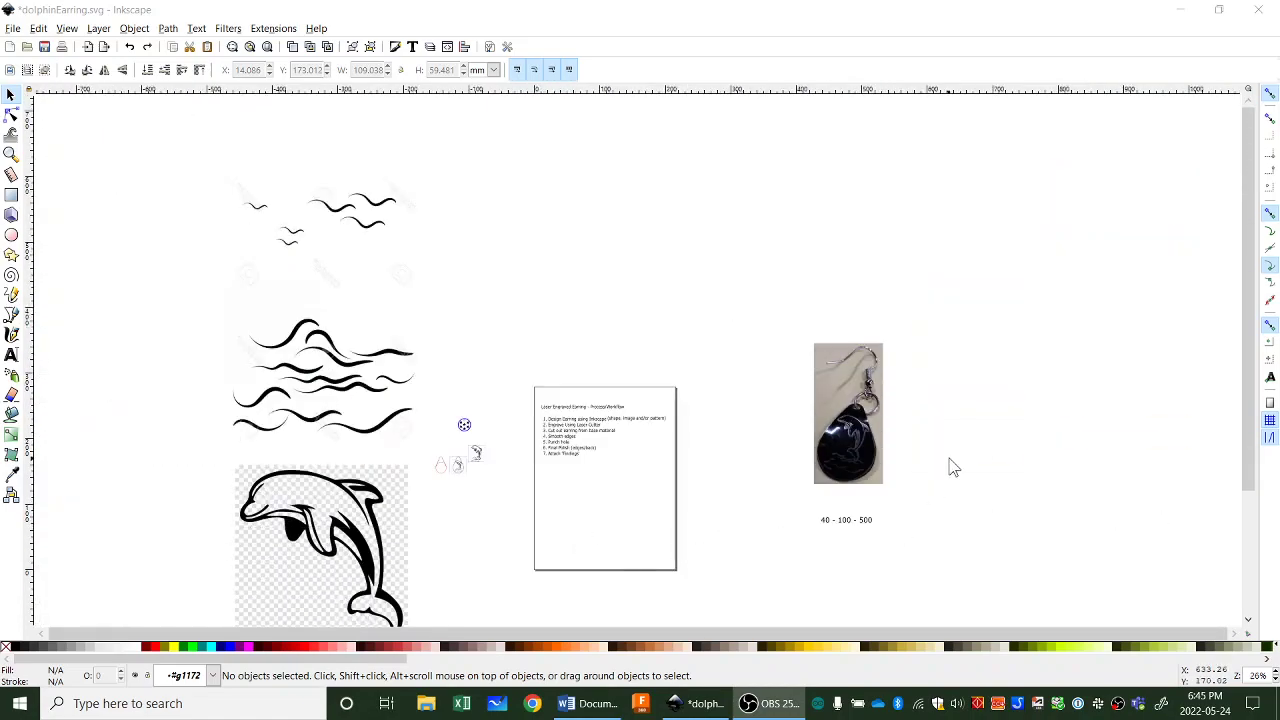
scroll(950, 466, up, 3)
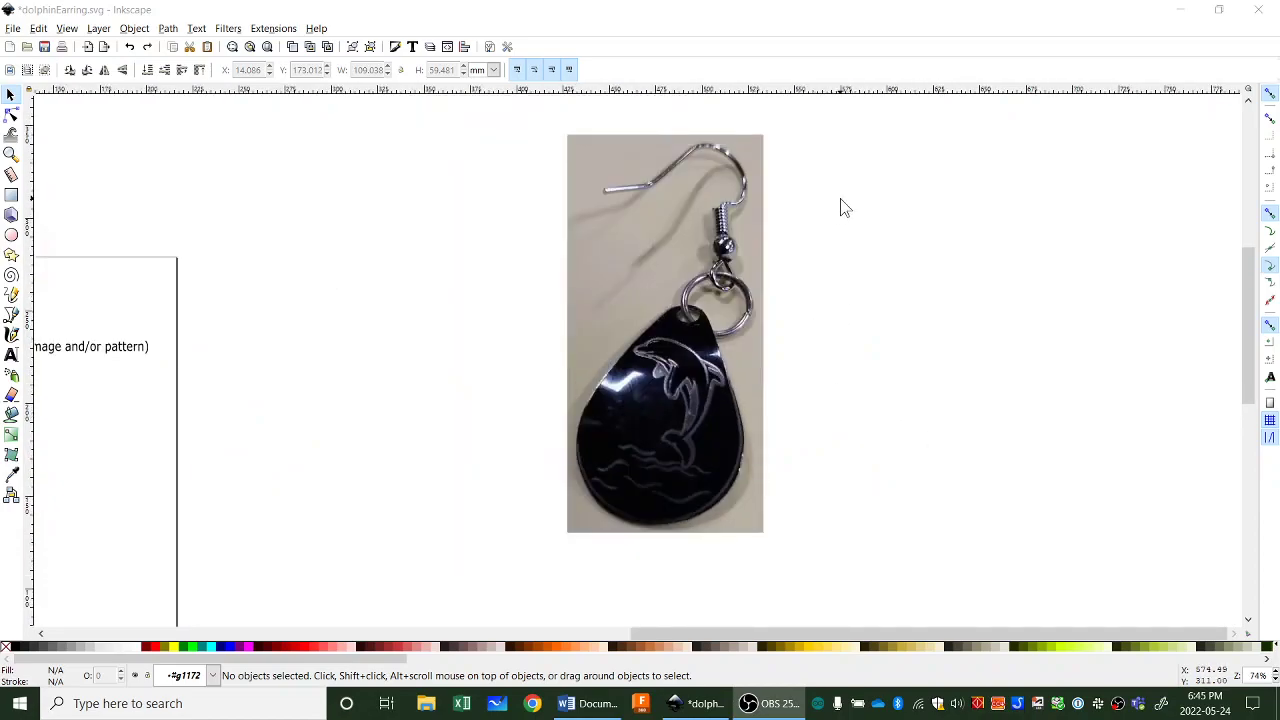
scroll(842, 207, up, 1)
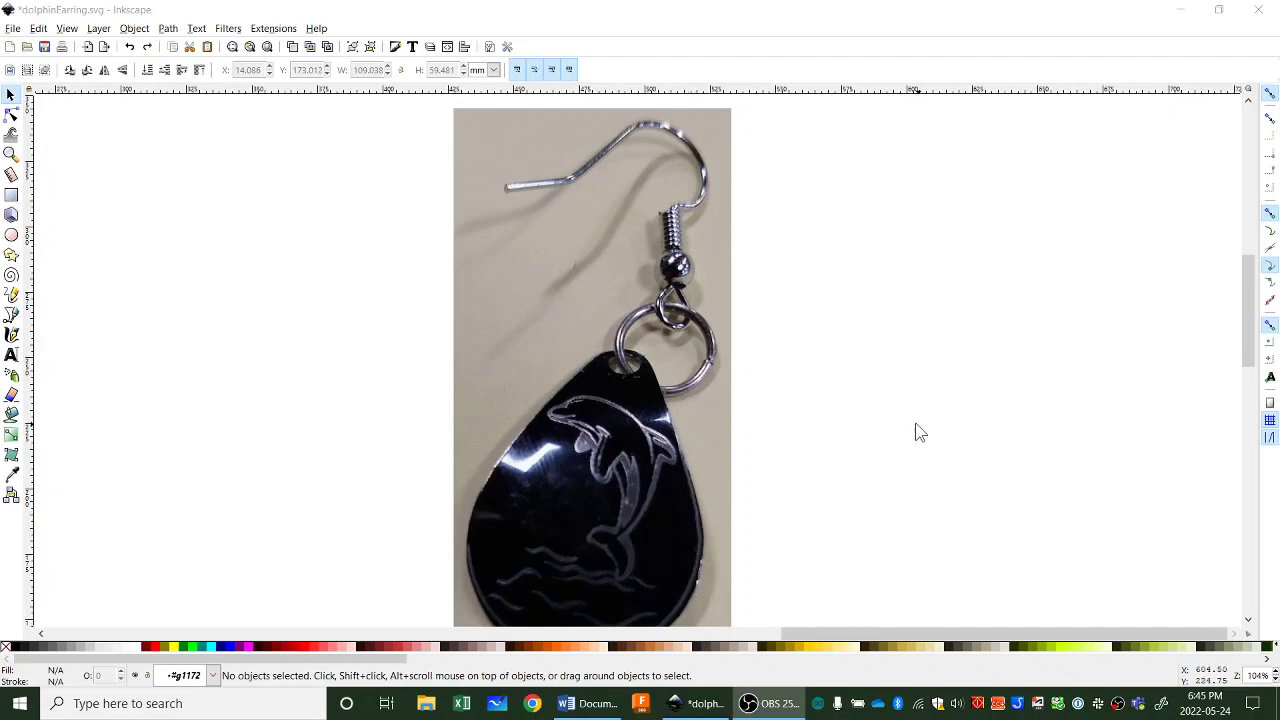
scroll(828, 462, down, 1)
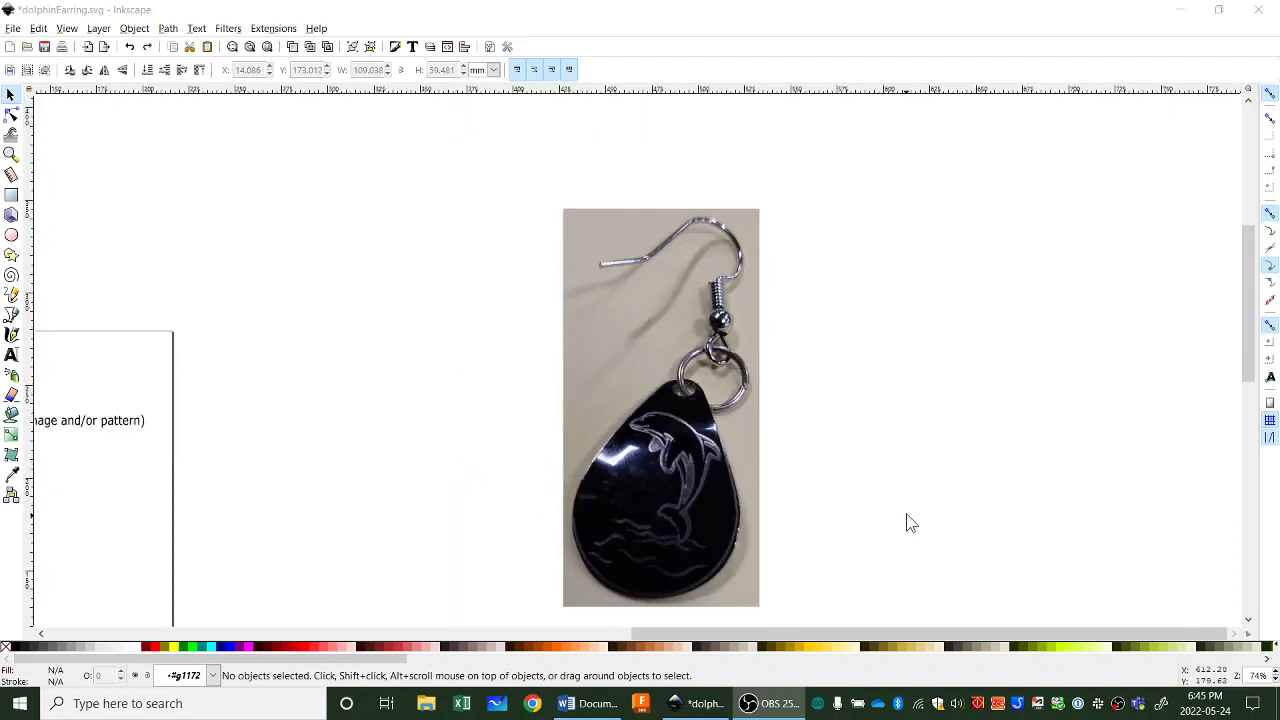
scroll(905, 518, down, 2)
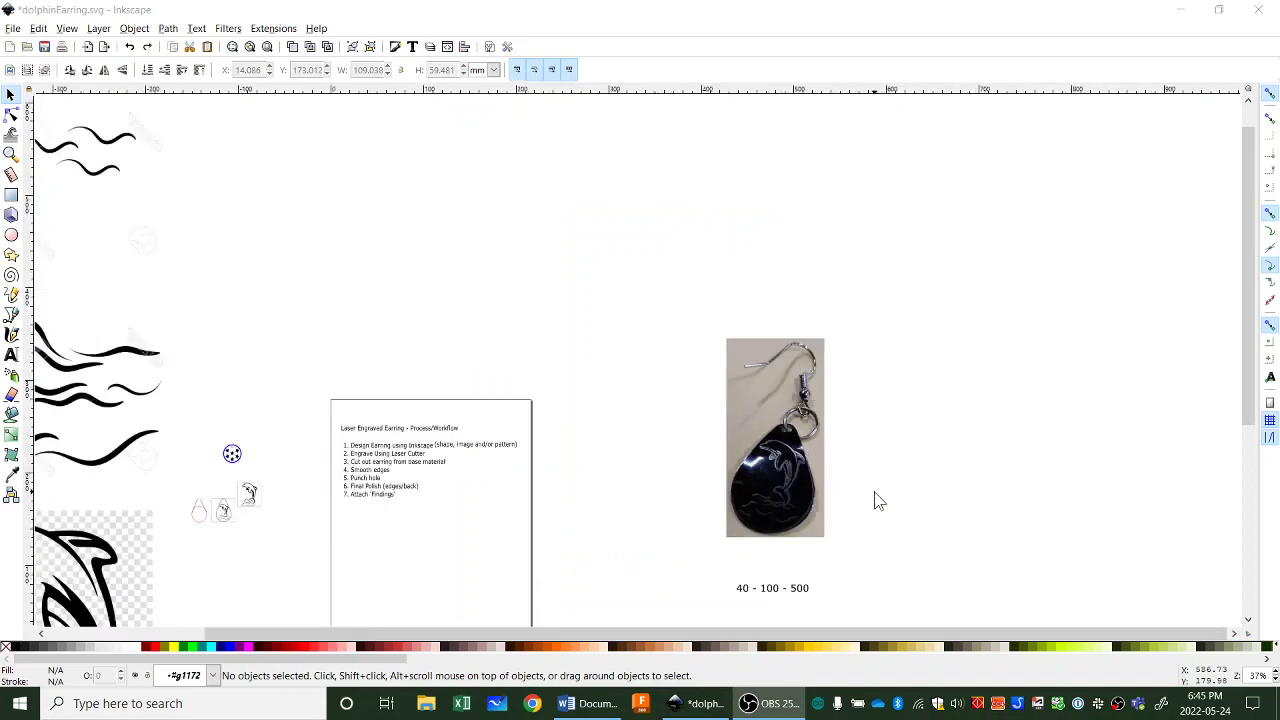
mouse_move(884, 488)
mouse_down()
mouse_move(917, 443)
mouse_move(993, 388)
mouse_up()
scroll(545, 487, up, 2)
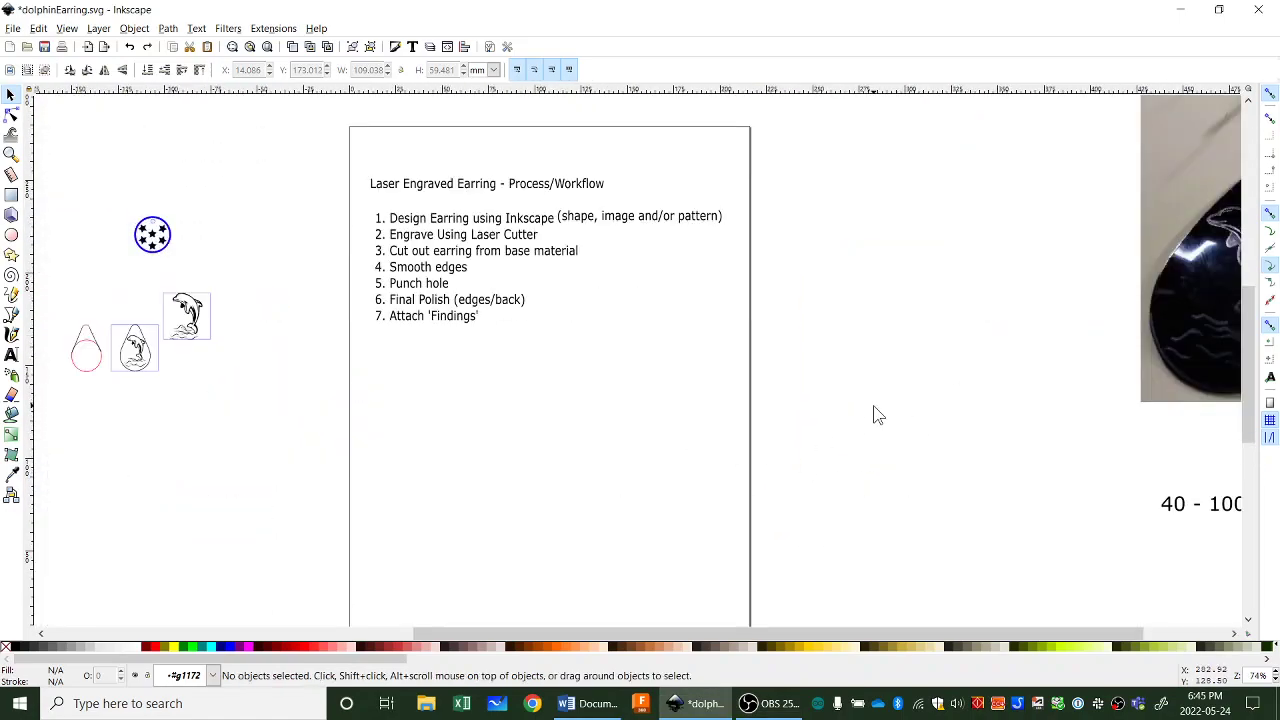
scroll(628, 305, up, 1)
scroll(627, 304, down, 3)
drag(519, 289, 506, 119)
key(ctrl+z)
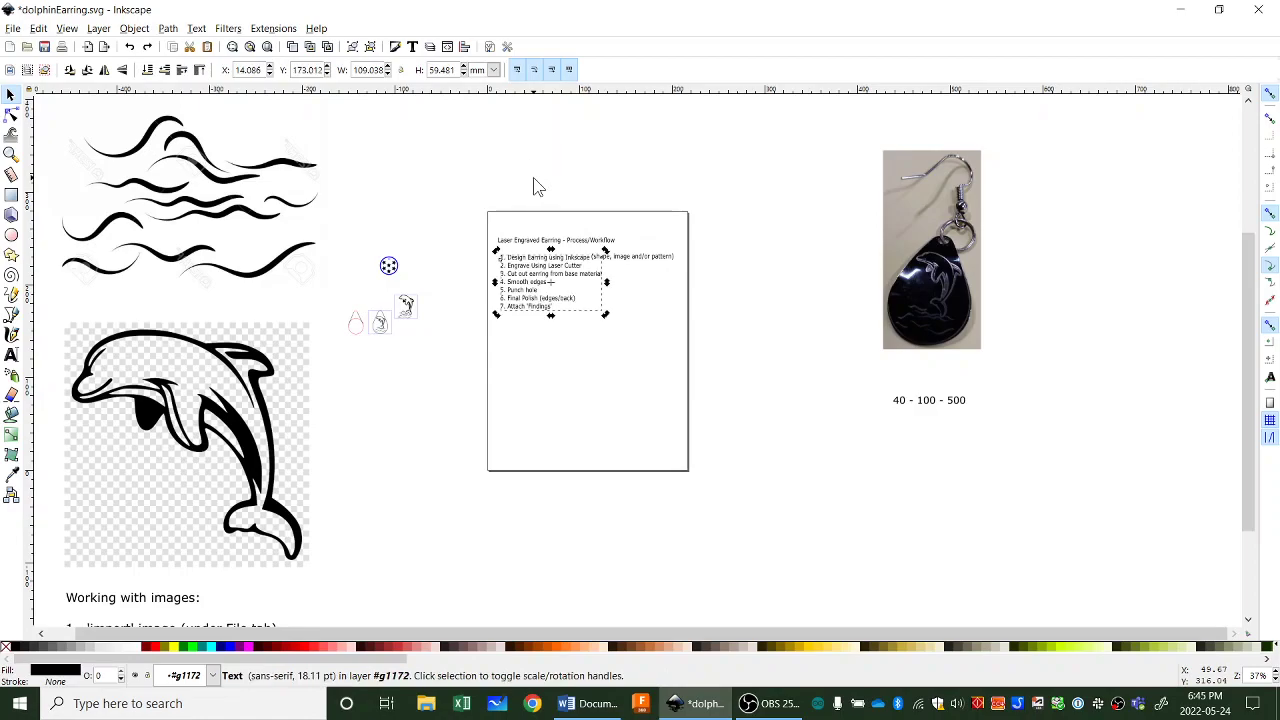
Group the three workflow text objects together.
drag(465, 197, 726, 362)
right_click(574, 270)
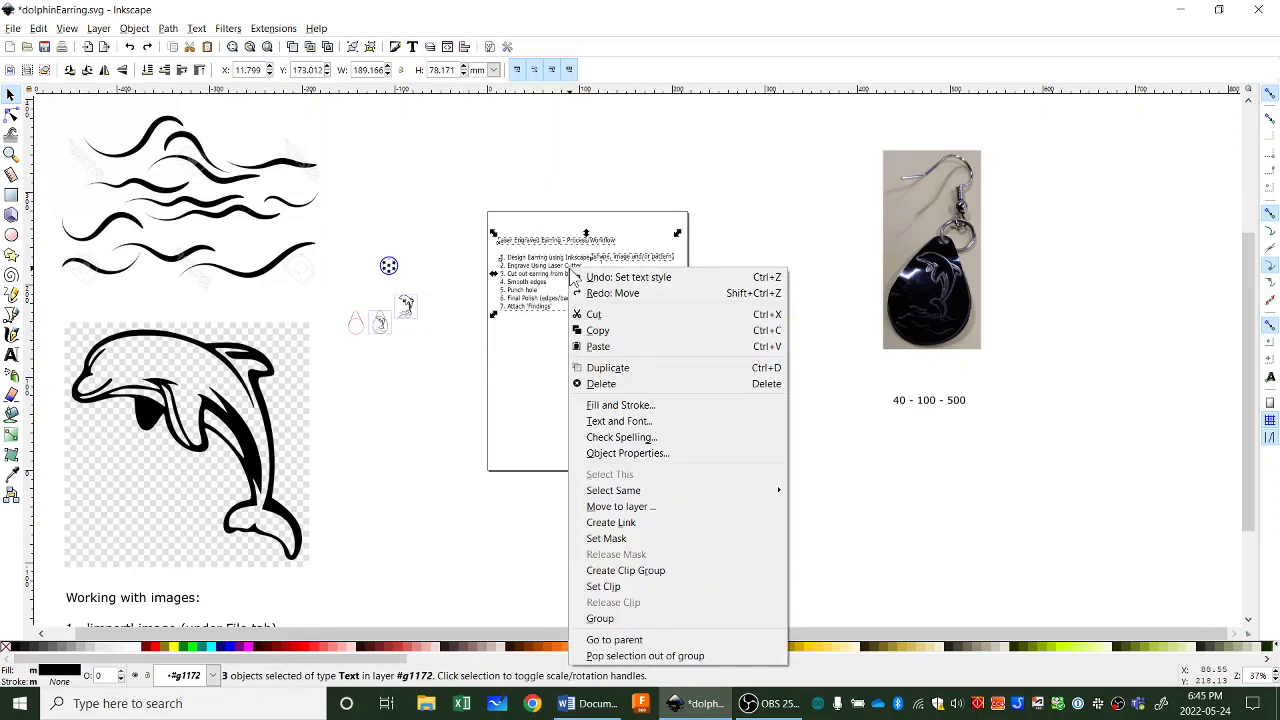
click(643, 616)
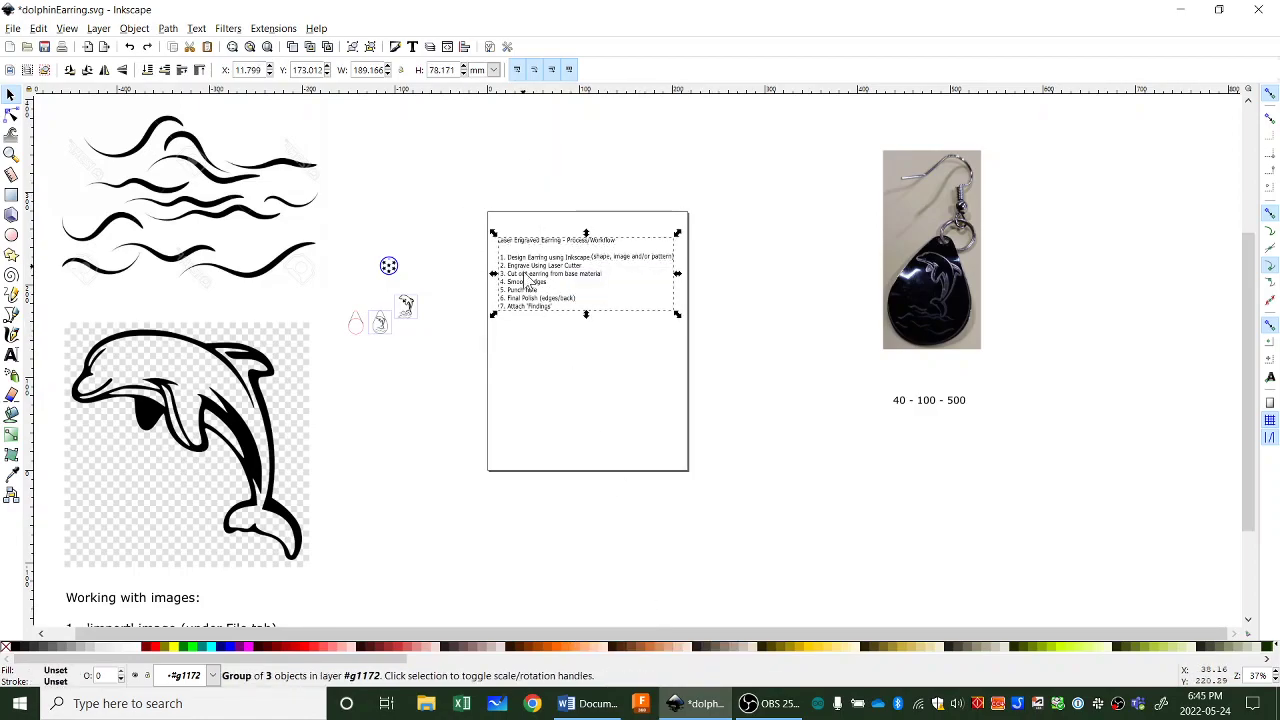
Move the text group up above the page, leaving the page blank.
drag(527, 280, 534, 188)
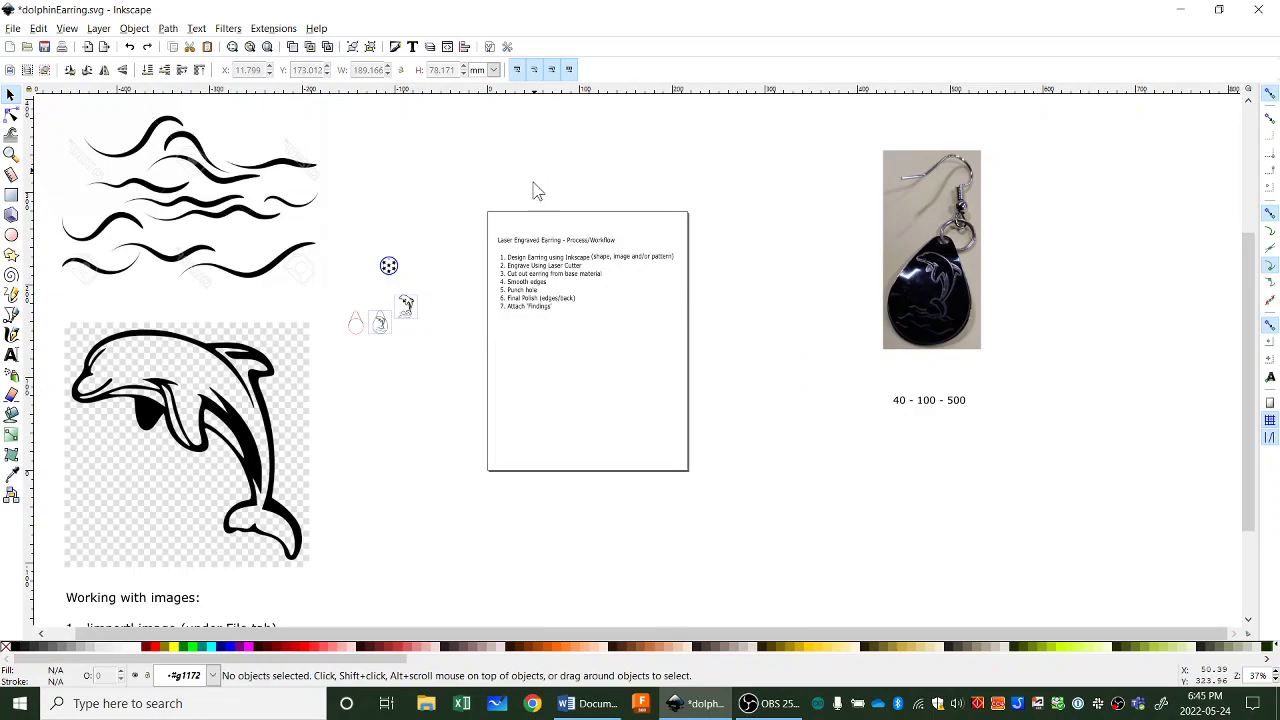
click(535, 298)
drag(535, 298, 543, 179)
scroll(523, 249, up, 2)
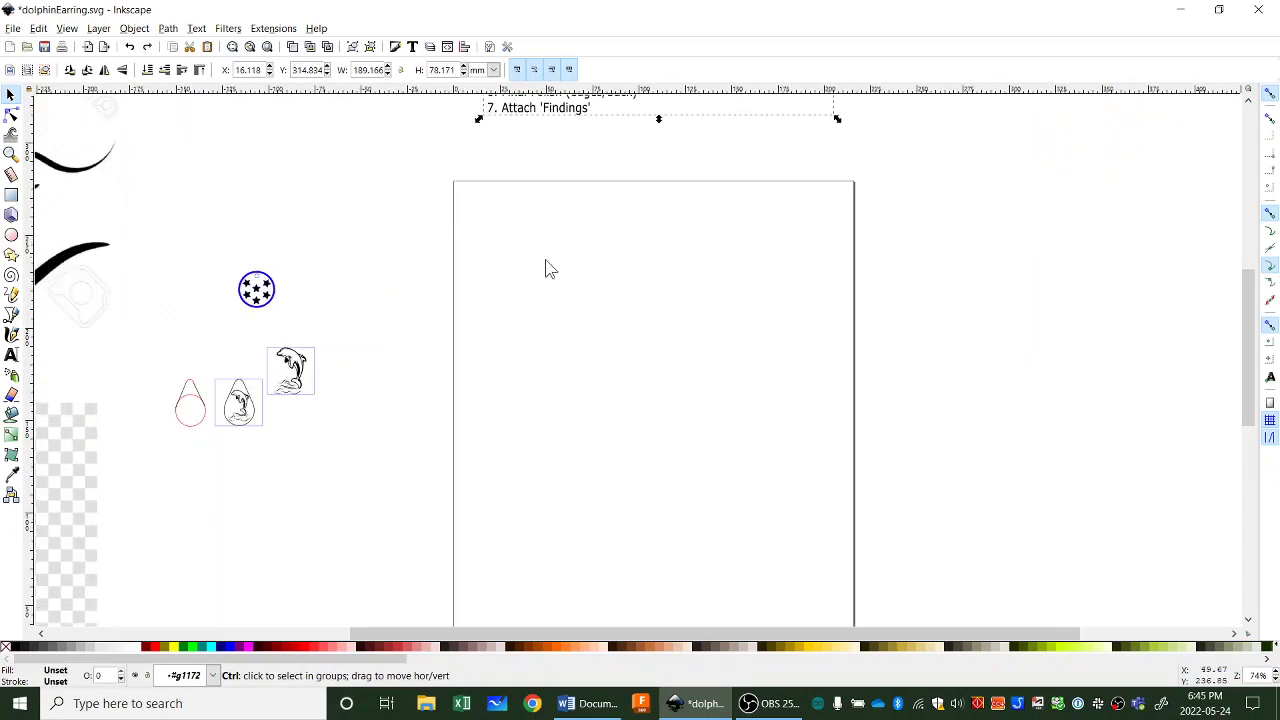
scroll(645, 350, up, 1)
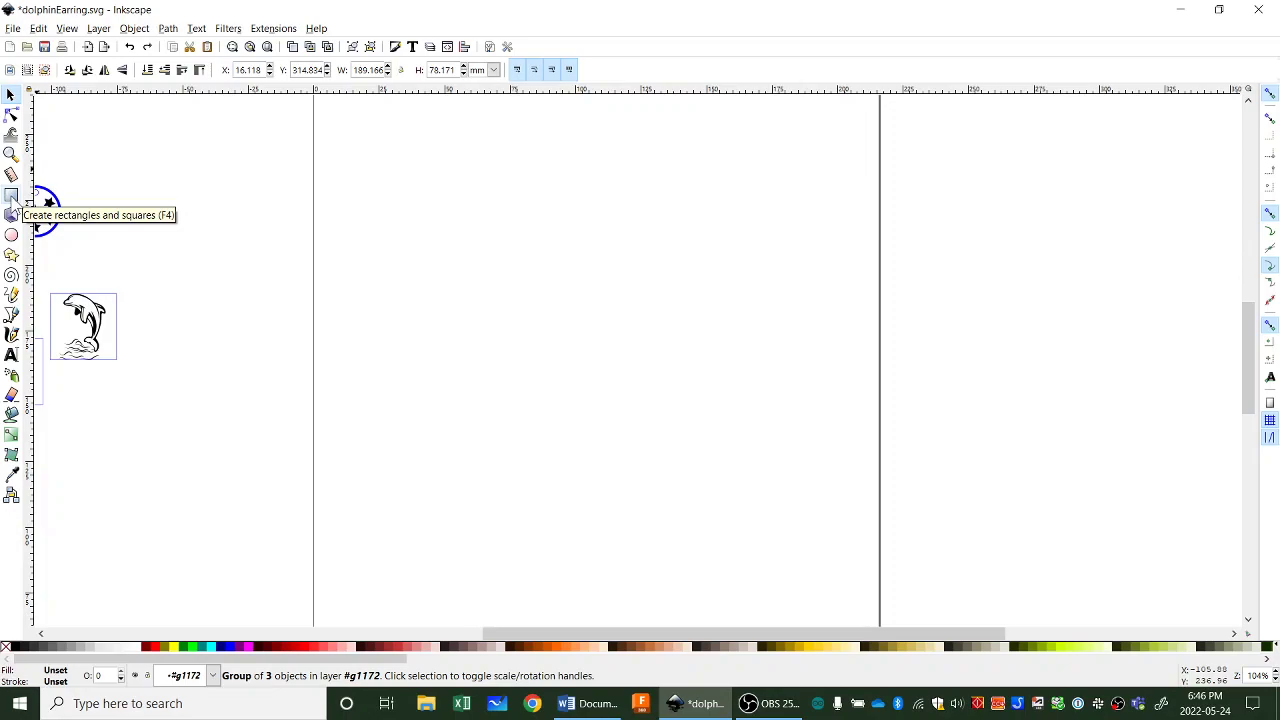
Draw a roughly 38 × 37 mm unfilled square near the page's upper left, then reselect it.
click(11, 196)
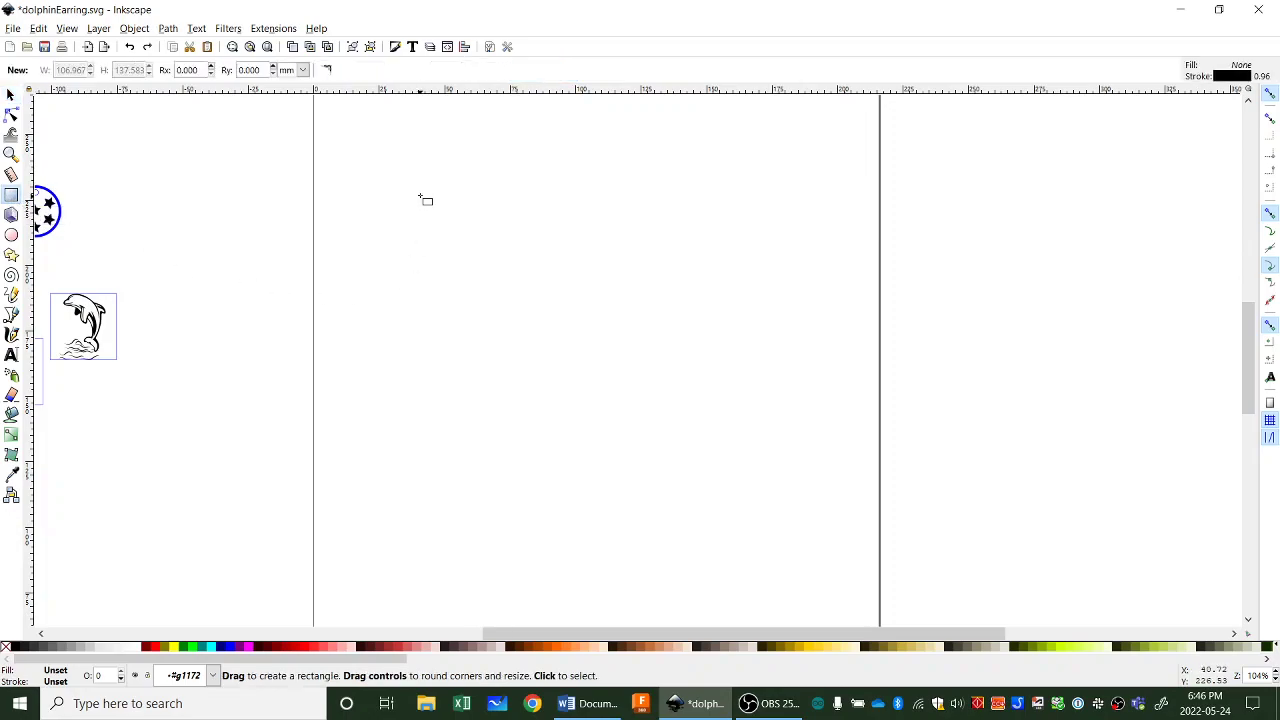
drag(420, 197, 520, 292)
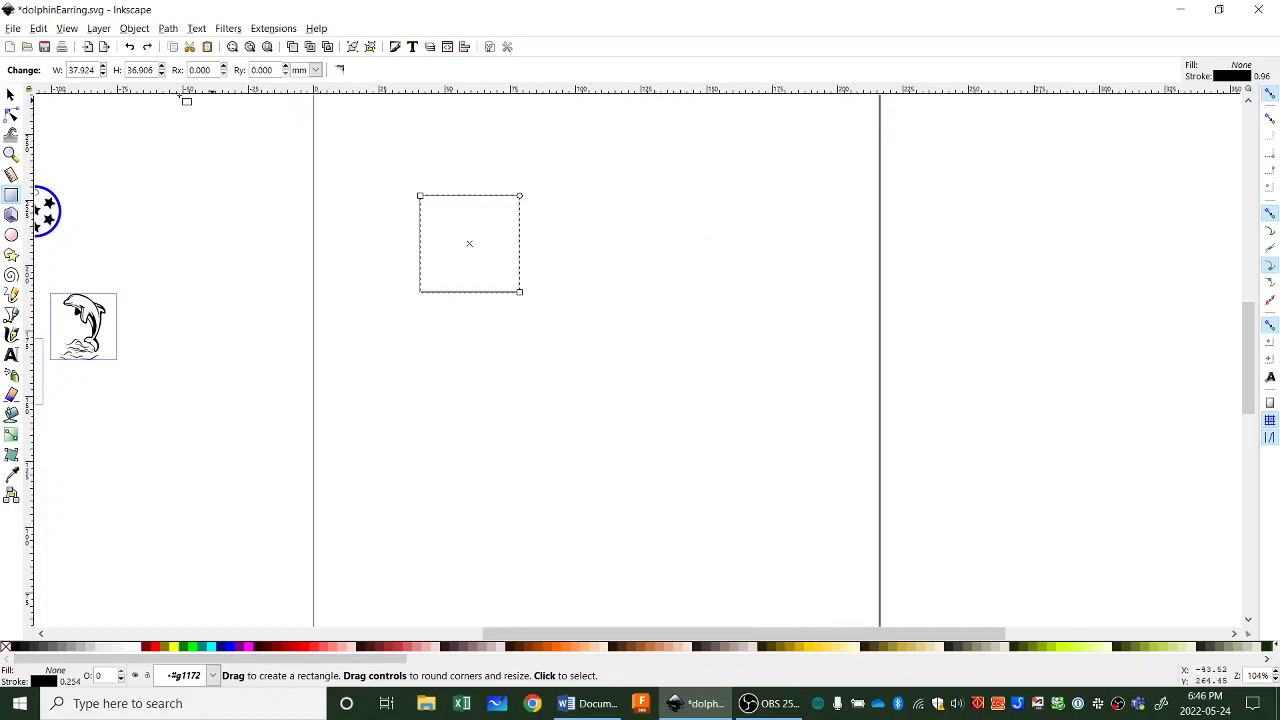
click(11, 95)
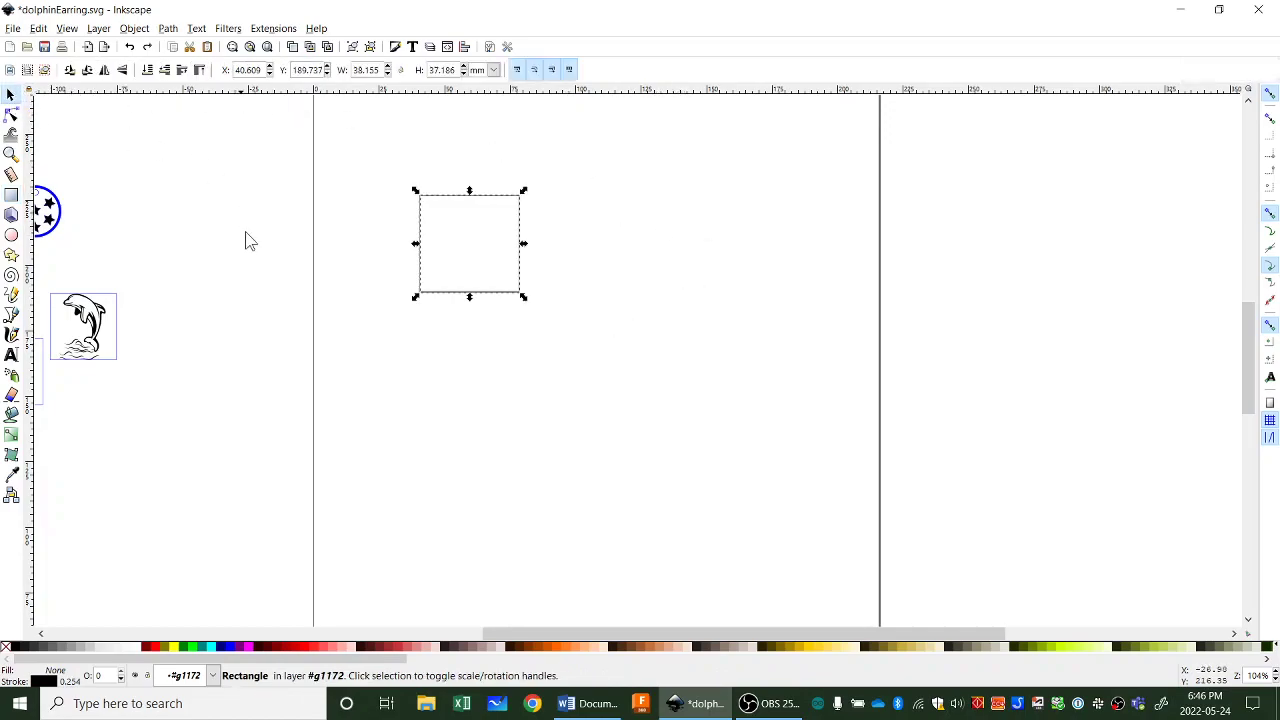
click(360, 275)
click(440, 291)
In Fill and Stroke, remove the rectangle's fill.
click(167, 30)
mouse_move(134, 30)
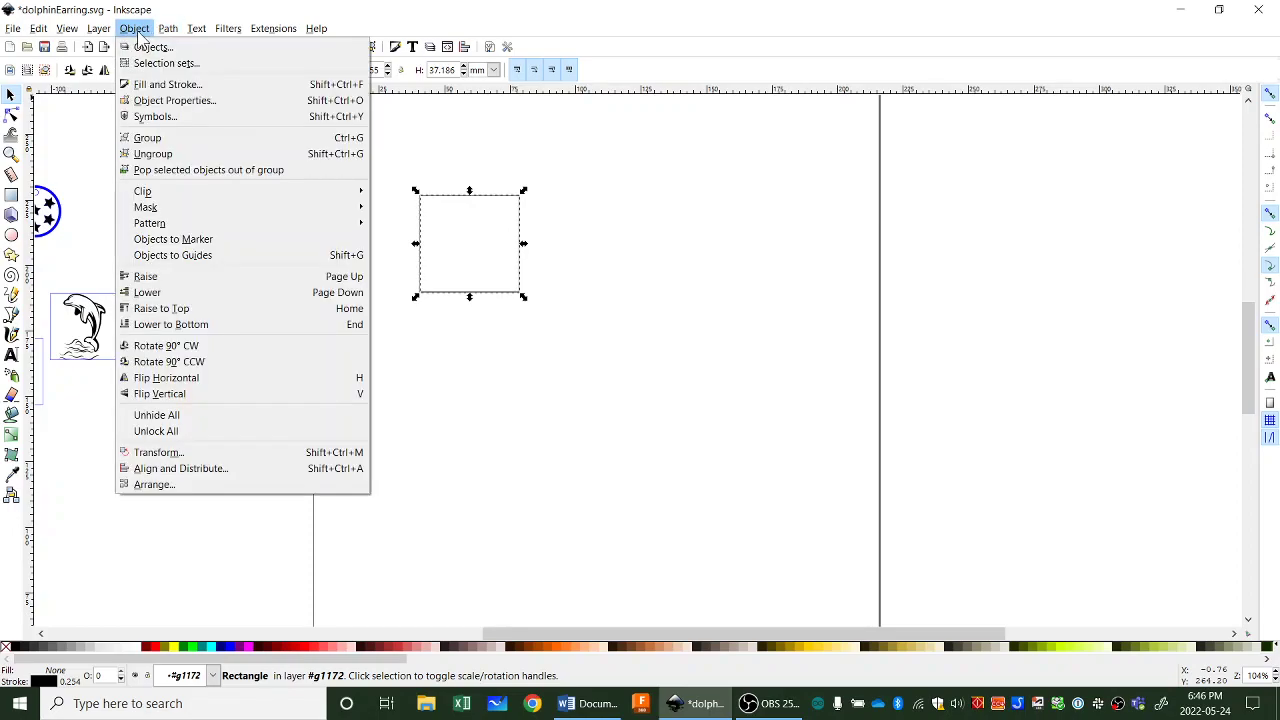
click(168, 85)
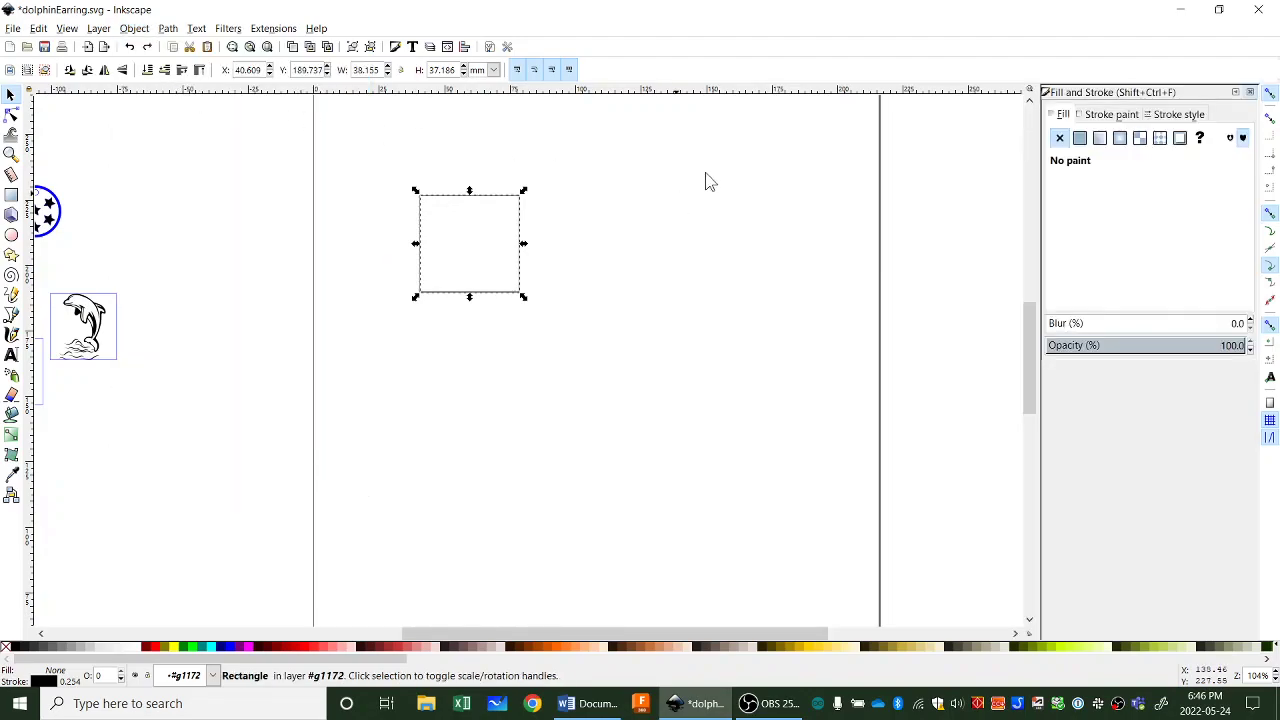
click(1080, 138)
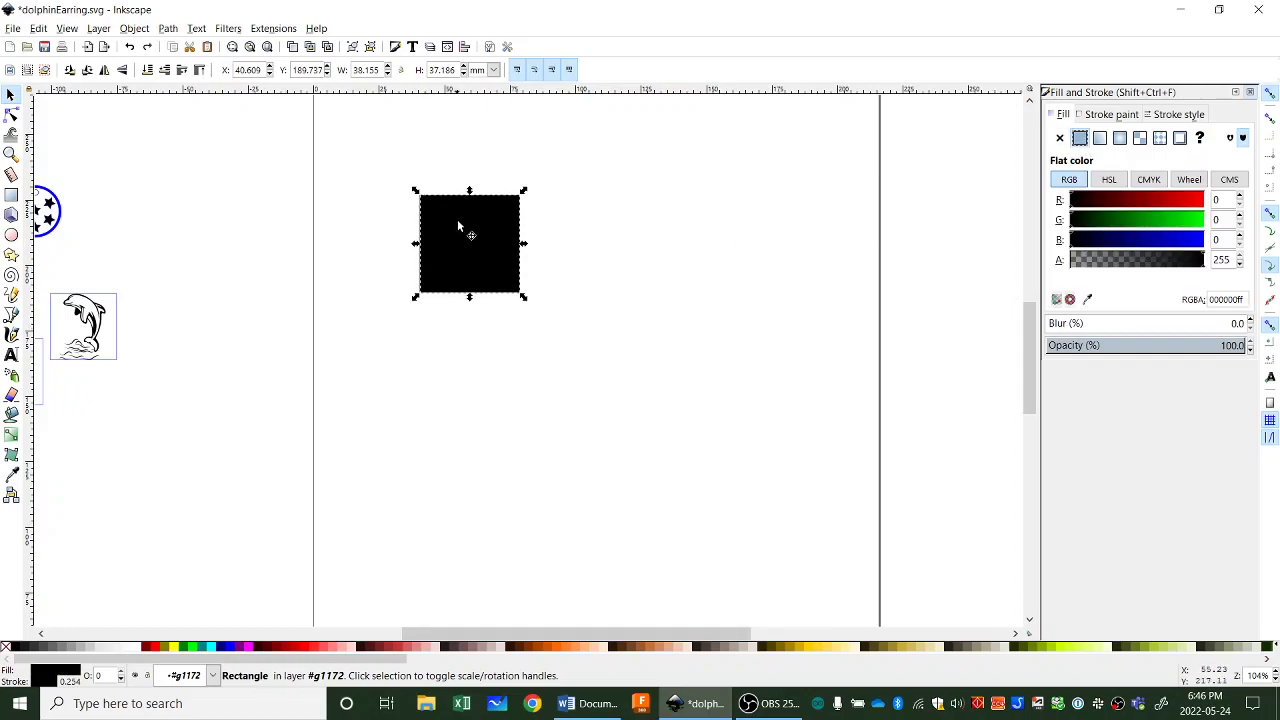
click(1060, 138)
Set the rectangle's stroke width to 0.2 mm.
click(1110, 114)
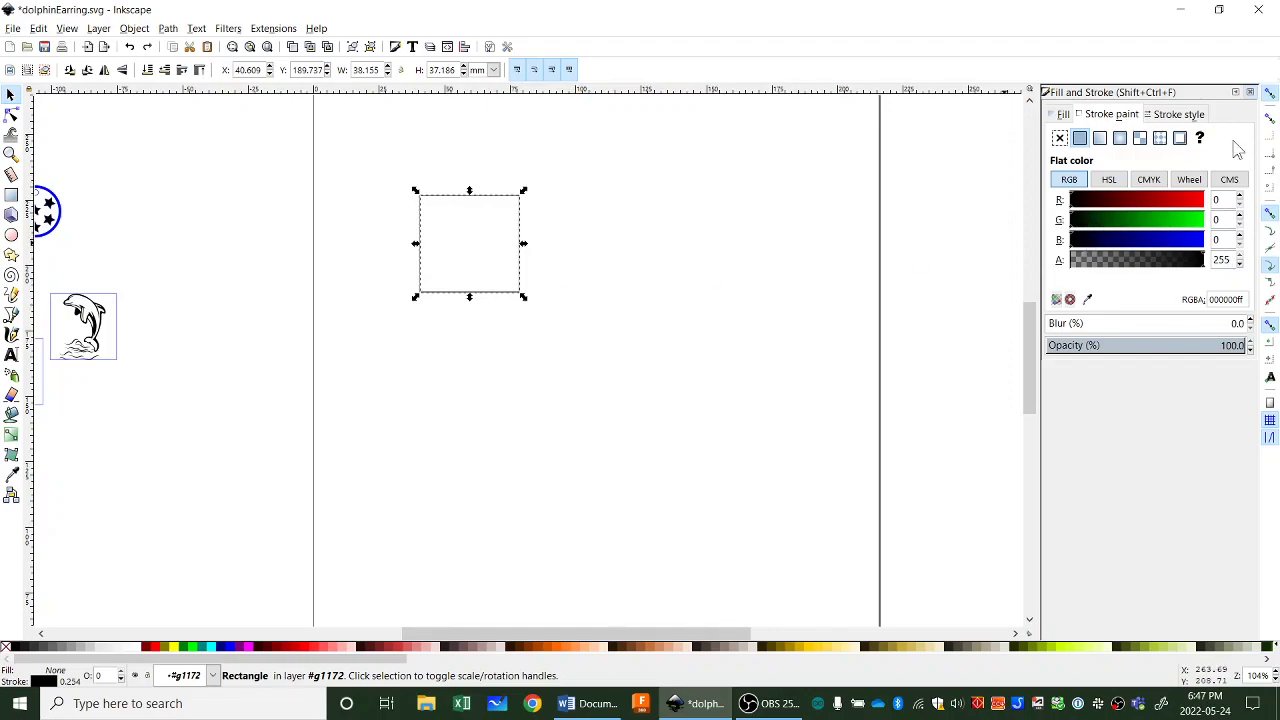
click(1174, 116)
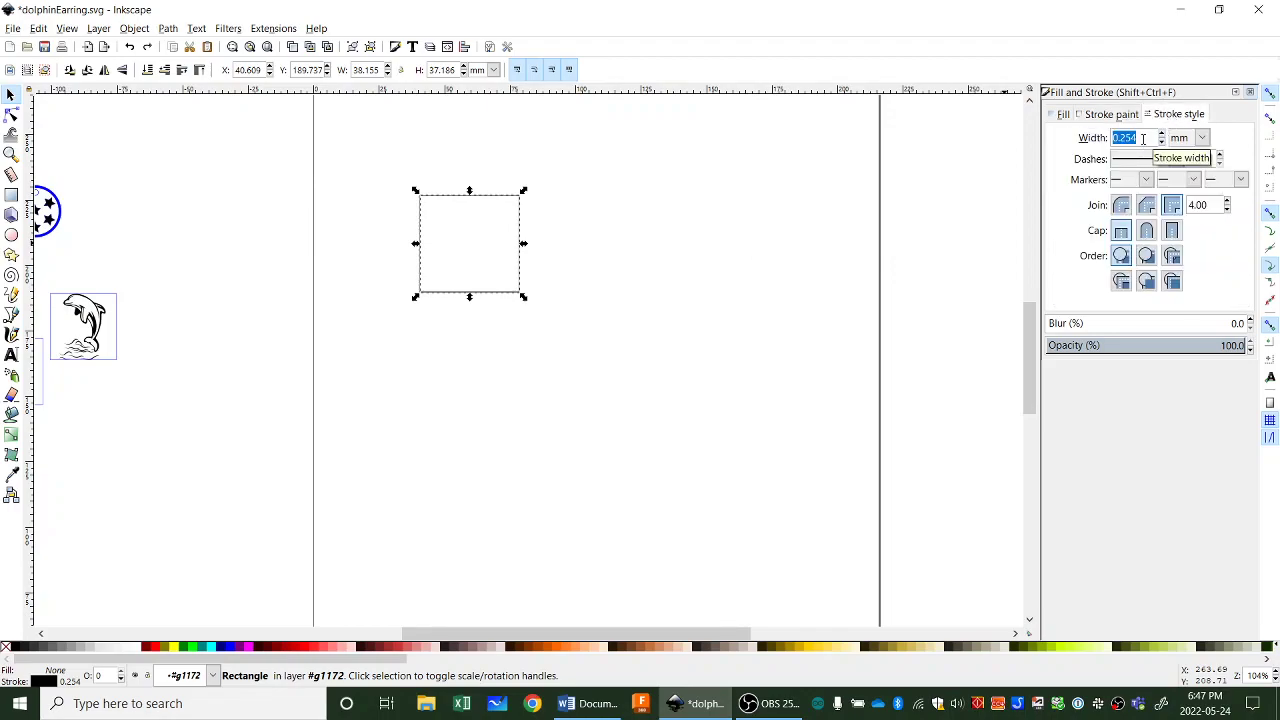
text(.2)
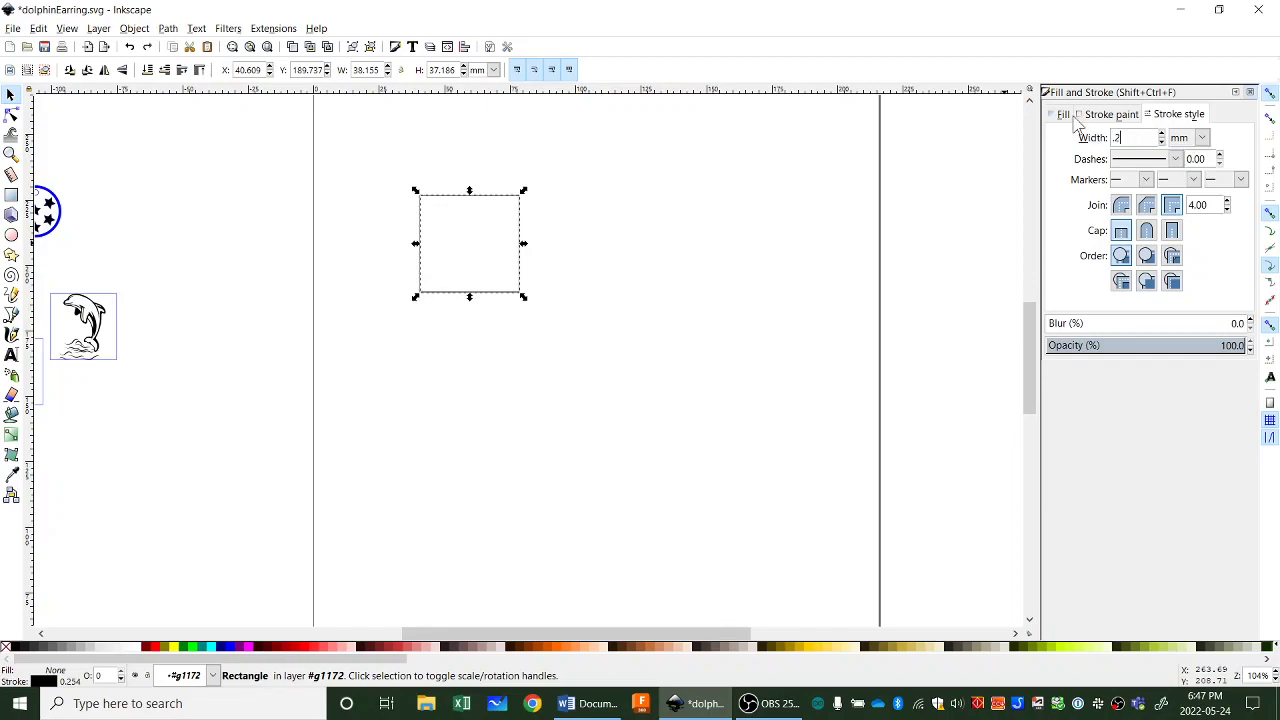
click(812, 296)
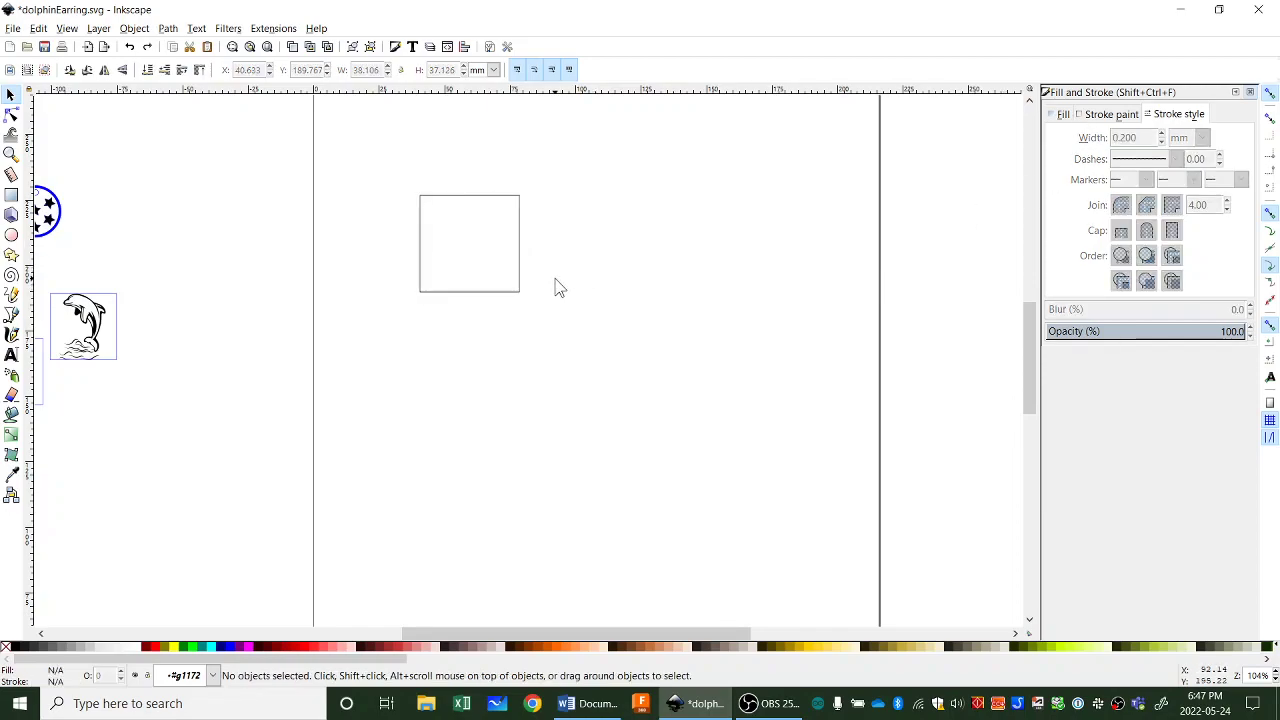
Switch the toolbar units to inches and set the rectangle's W and H to 1.
click(488, 199)
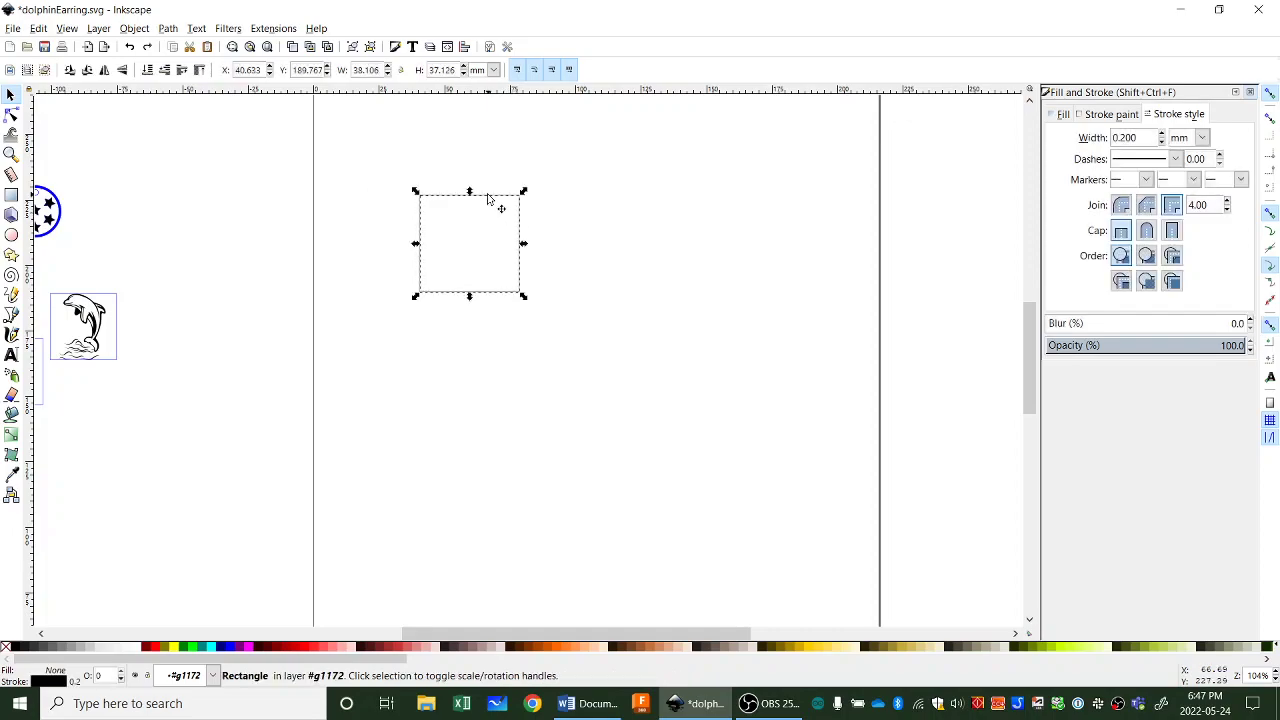
click(494, 70)
click(490, 183)
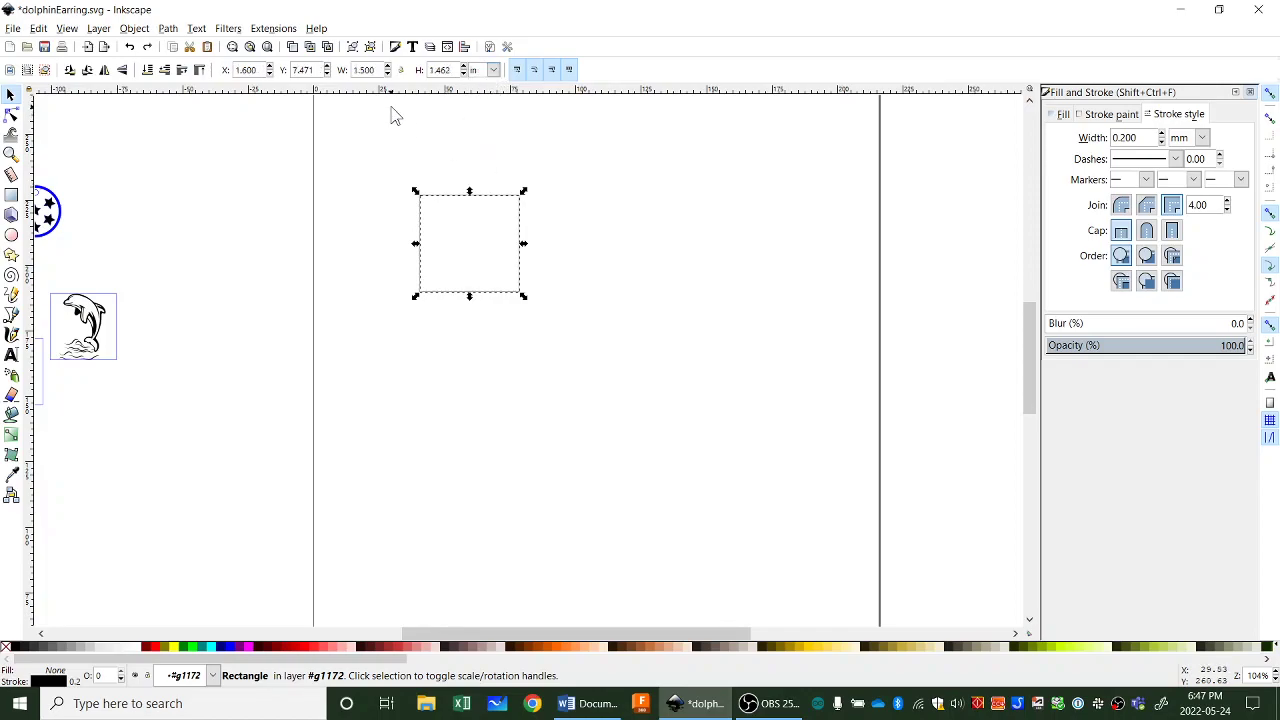
drag(378, 70, 360, 78)
text(1)
key(Return)
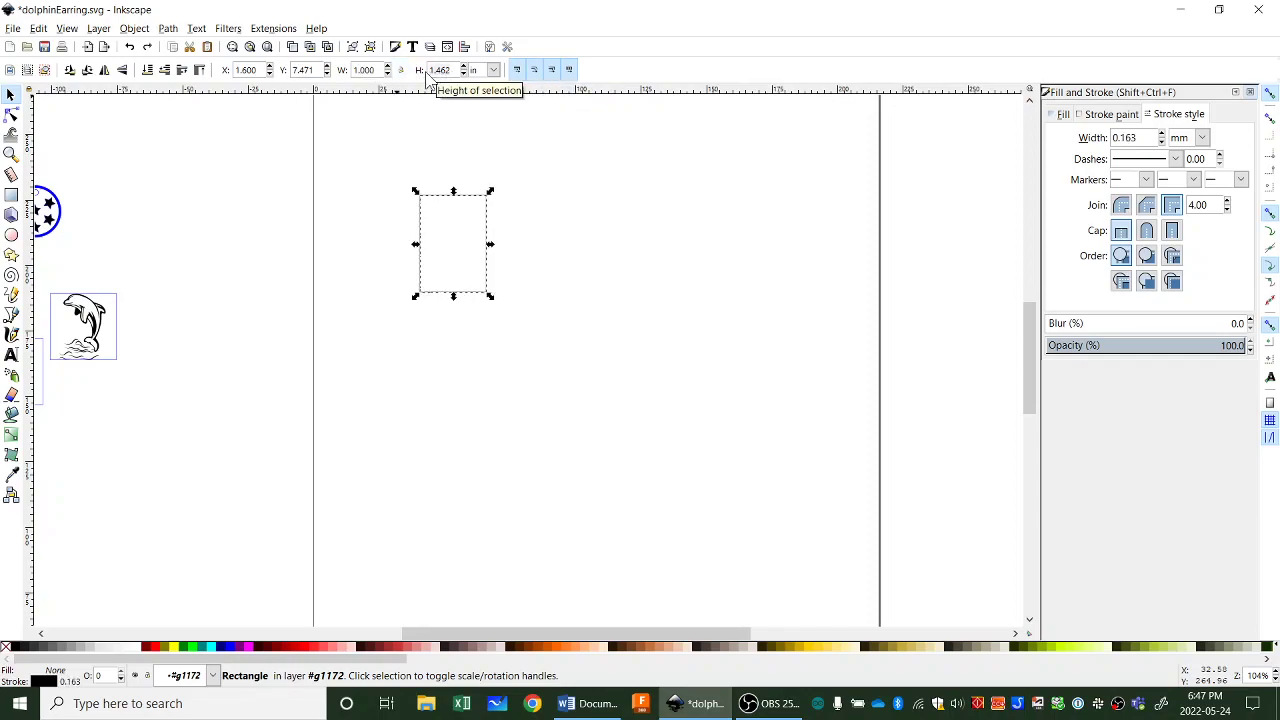
key(1)
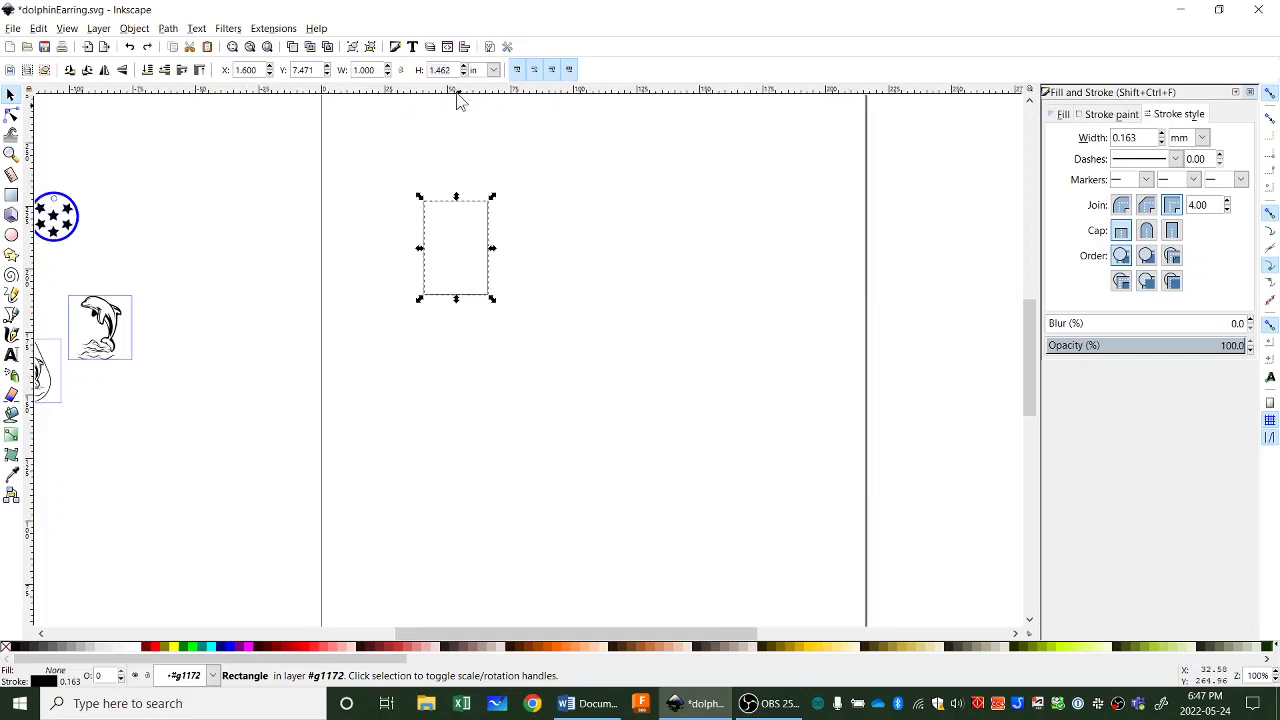
drag(454, 72, 431, 75)
text(1)
key(Return)
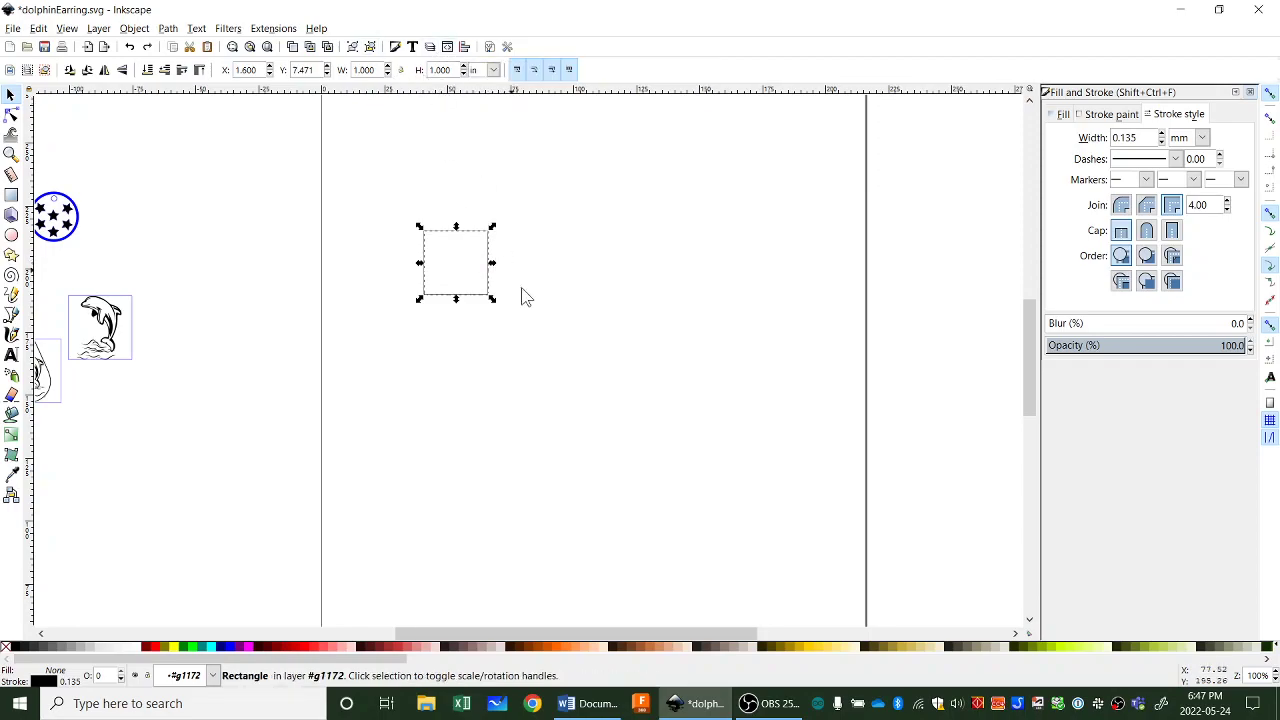
click(557, 309)
scroll(557, 308, up, 1)
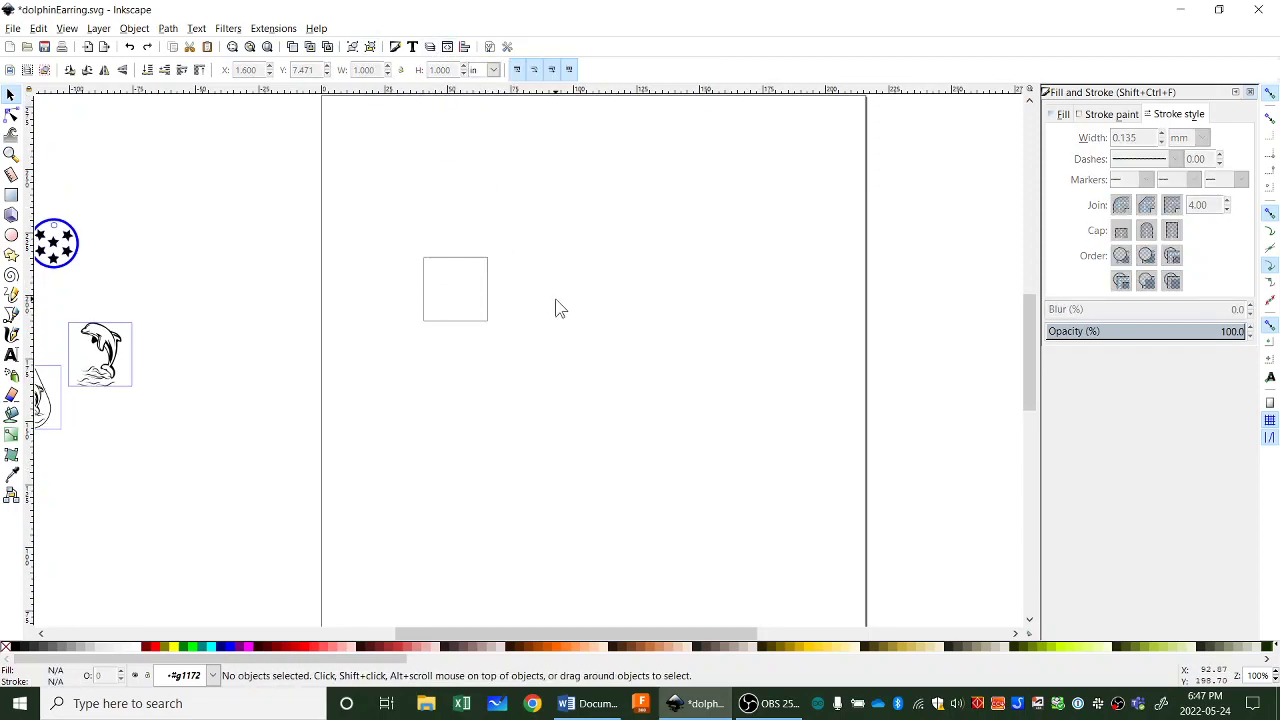
Nudge the square up and right, then move it onto the 'constraint' layer.
drag(489, 299, 603, 251)
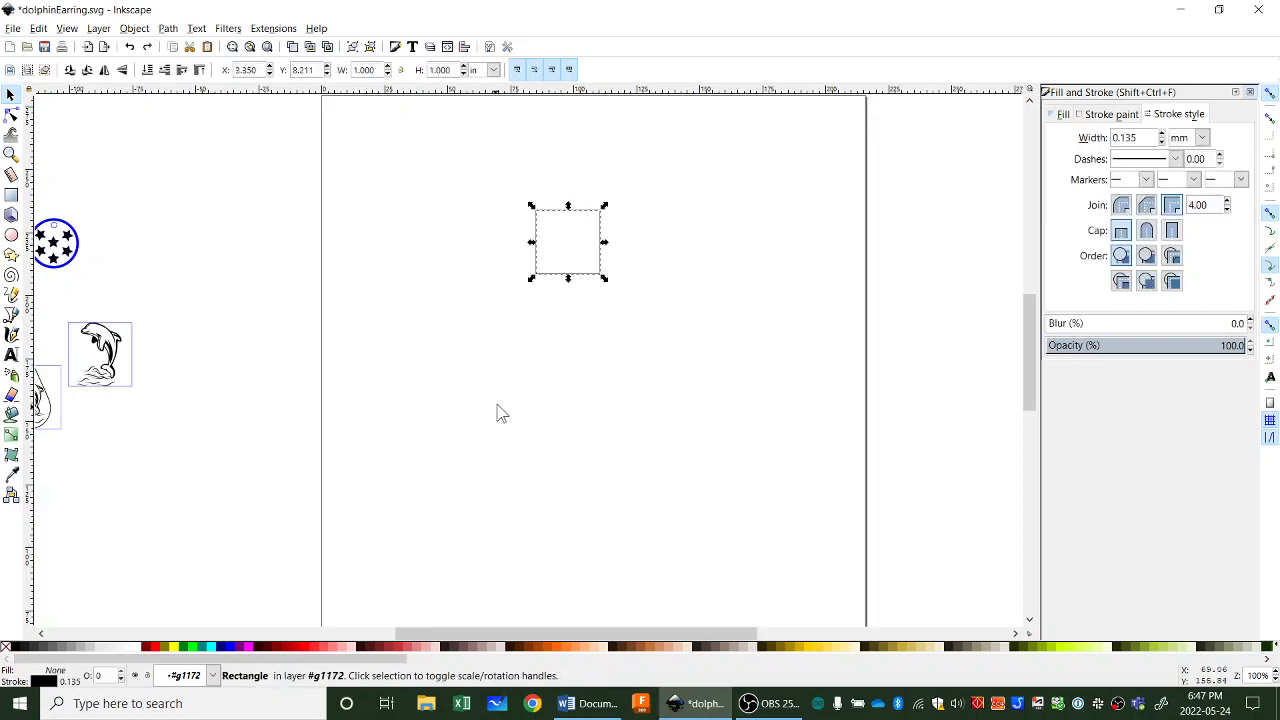
click(98, 28)
click(148, 313)
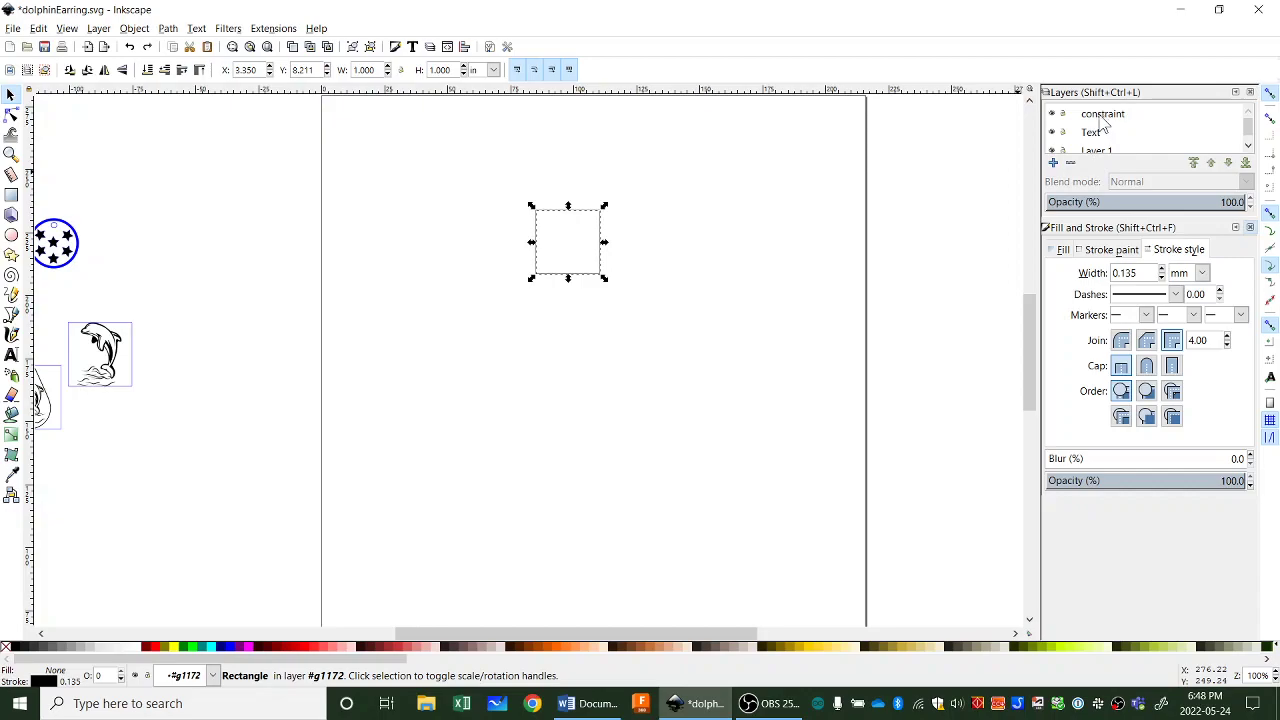
right_click(601, 272)
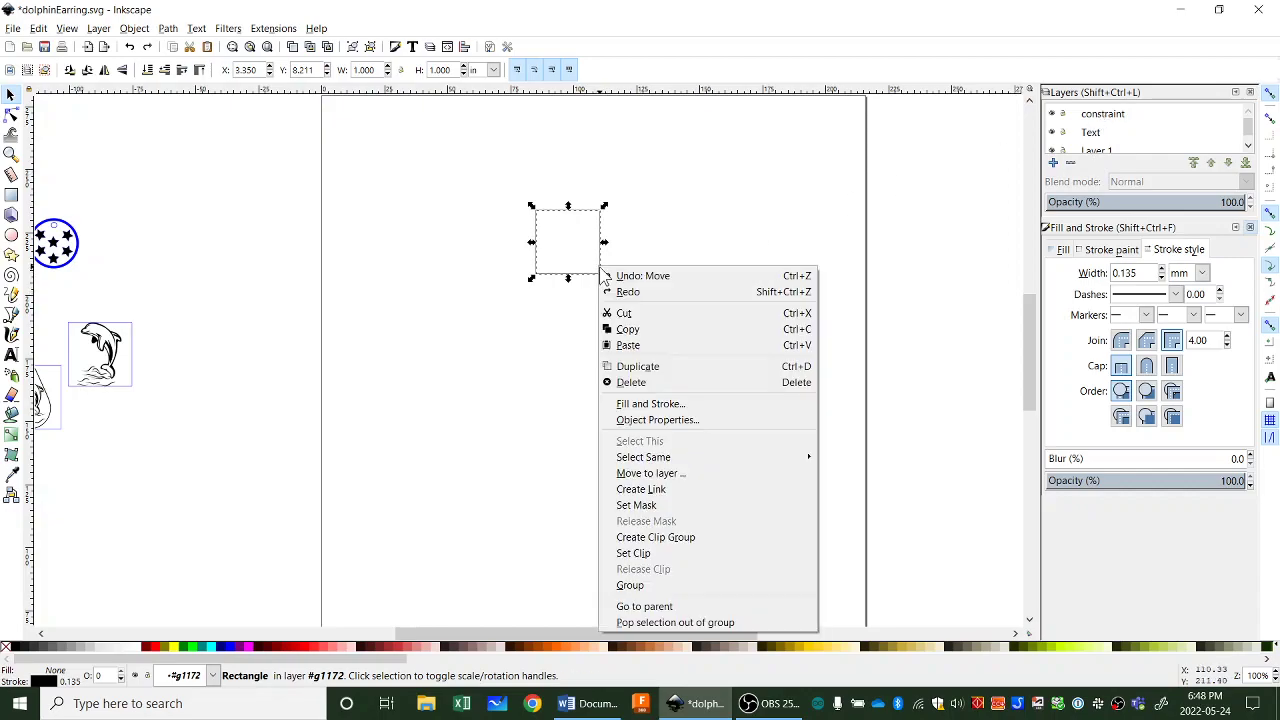
click(652, 476)
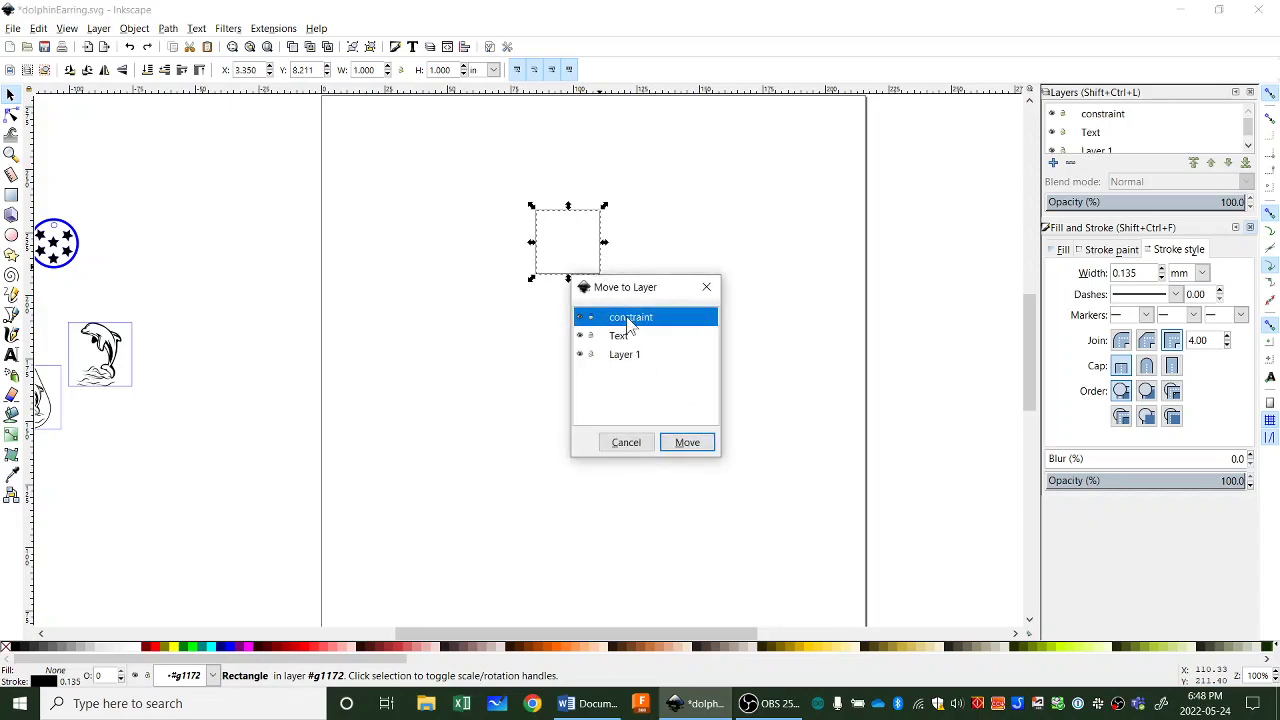
click(699, 447)
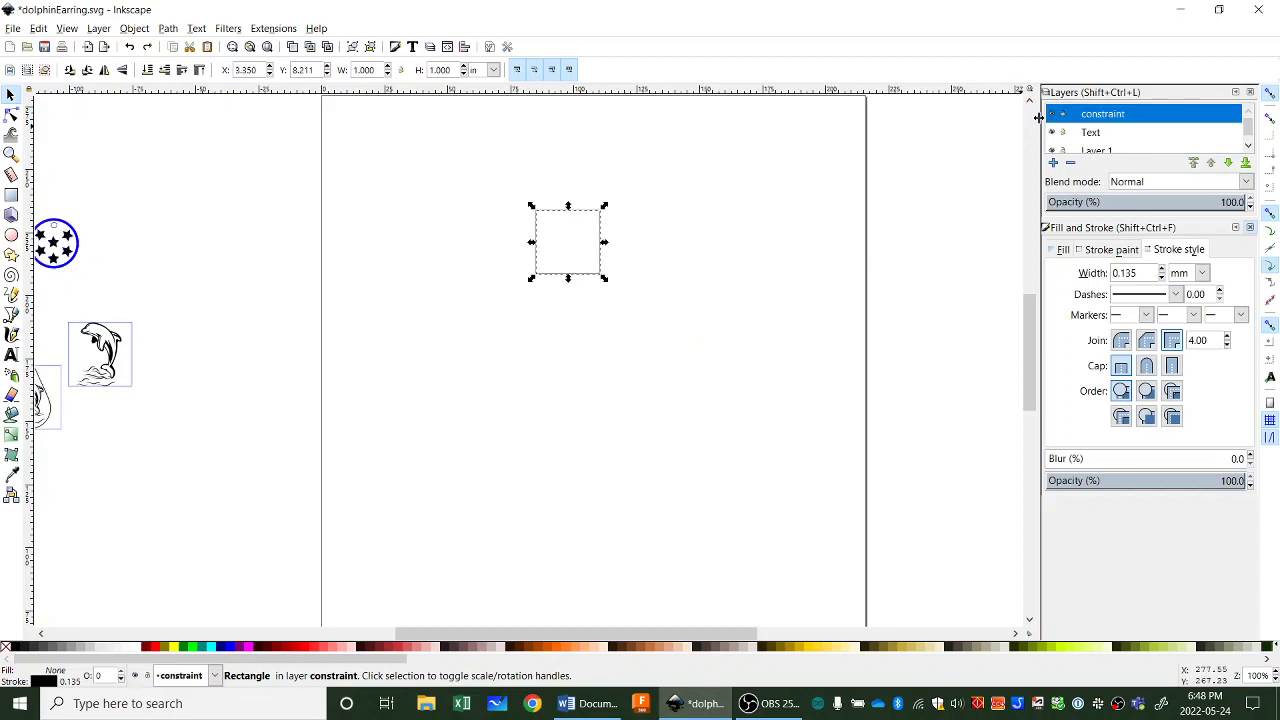
Hide and reshow the 'constraint' layer, lock it, and confirm the square can't be selected.
click(931, 233)
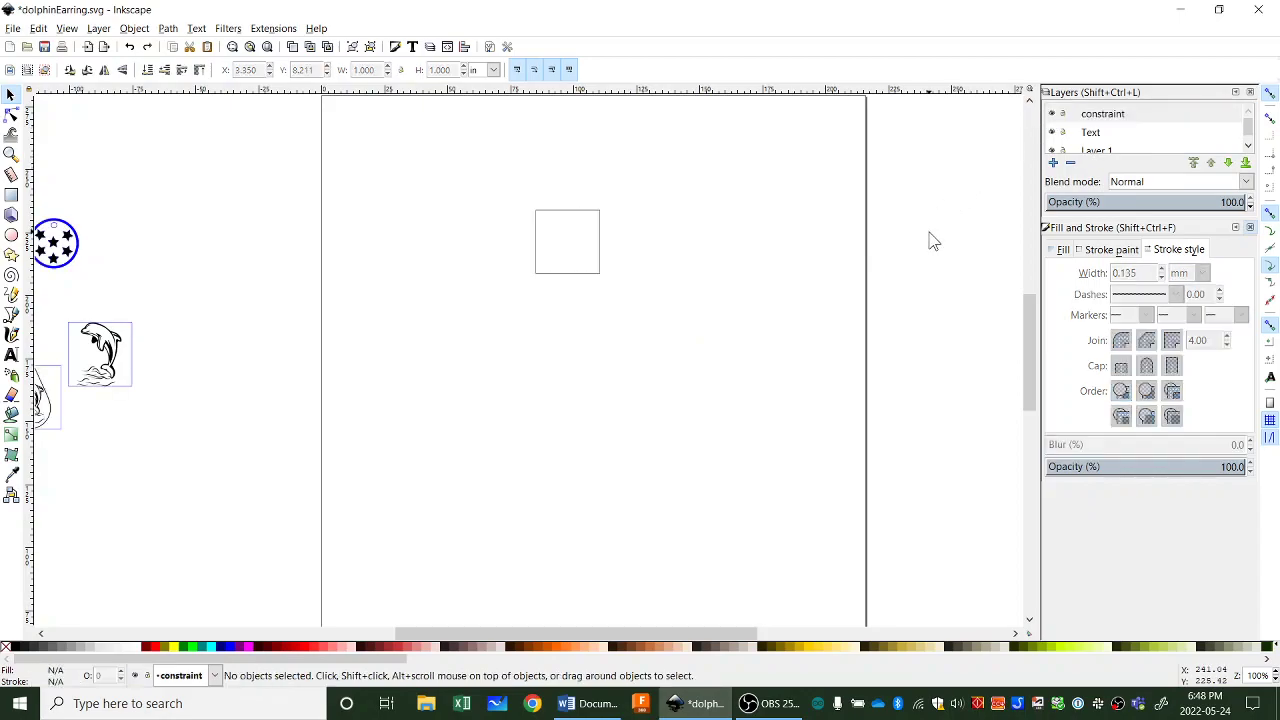
click(1052, 114)
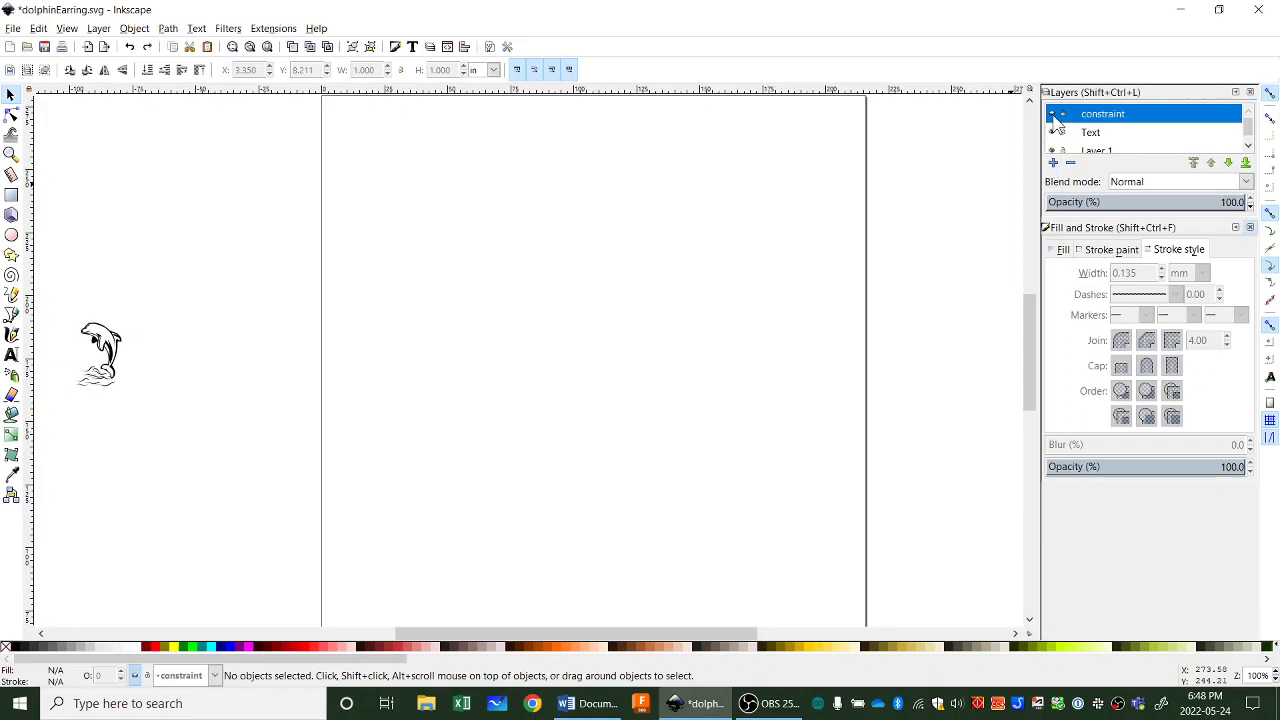
click(1052, 114)
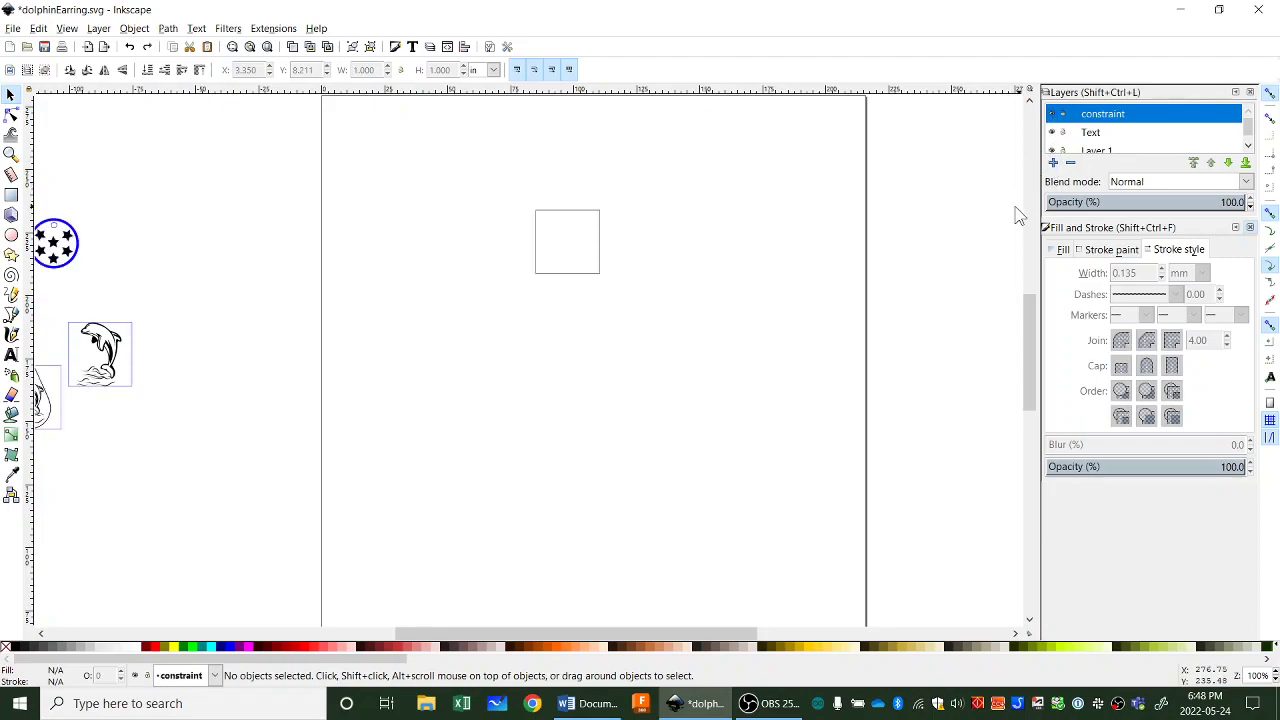
click(1062, 114)
drag(543, 280, 546, 214)
drag(594, 305, 548, 222)
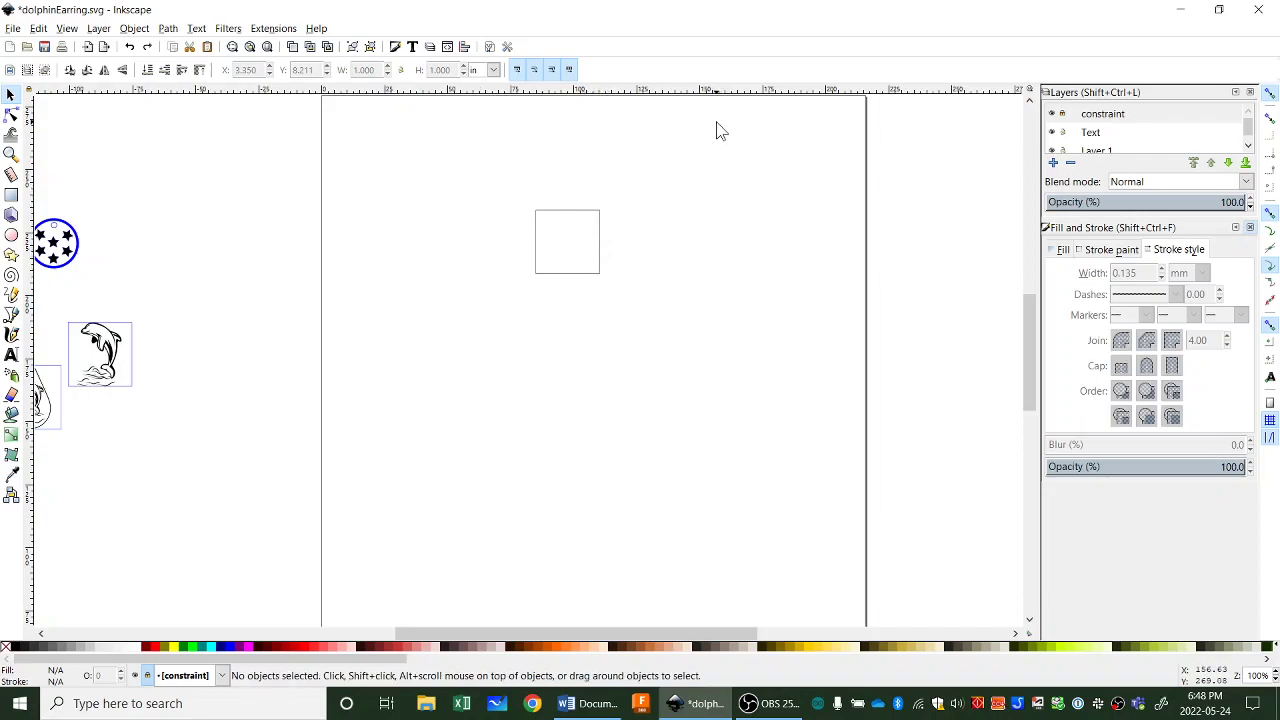